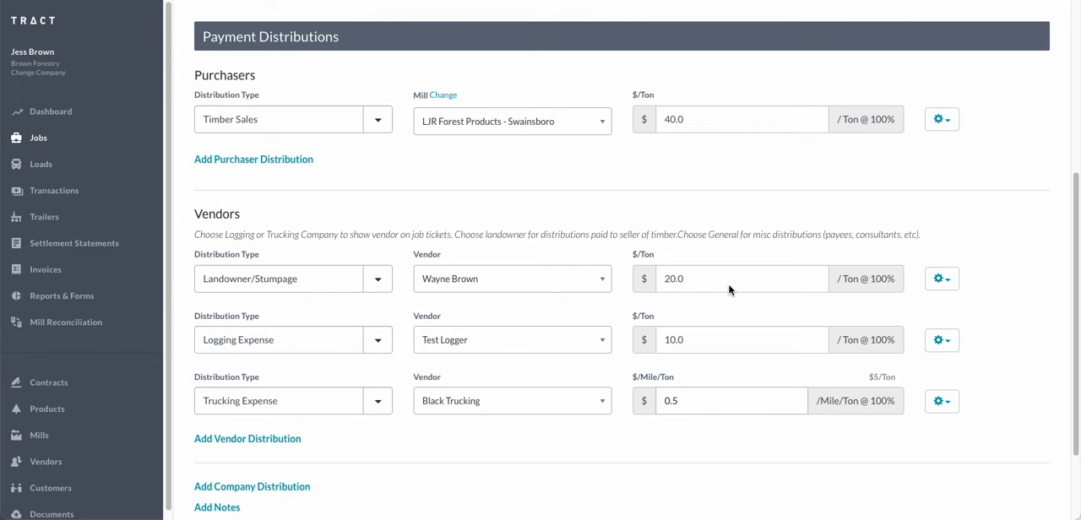
Set the cull payment of the Landowner/Stumpage vendor distribution to Pay culls (Net Wt)
left_click(943, 282)
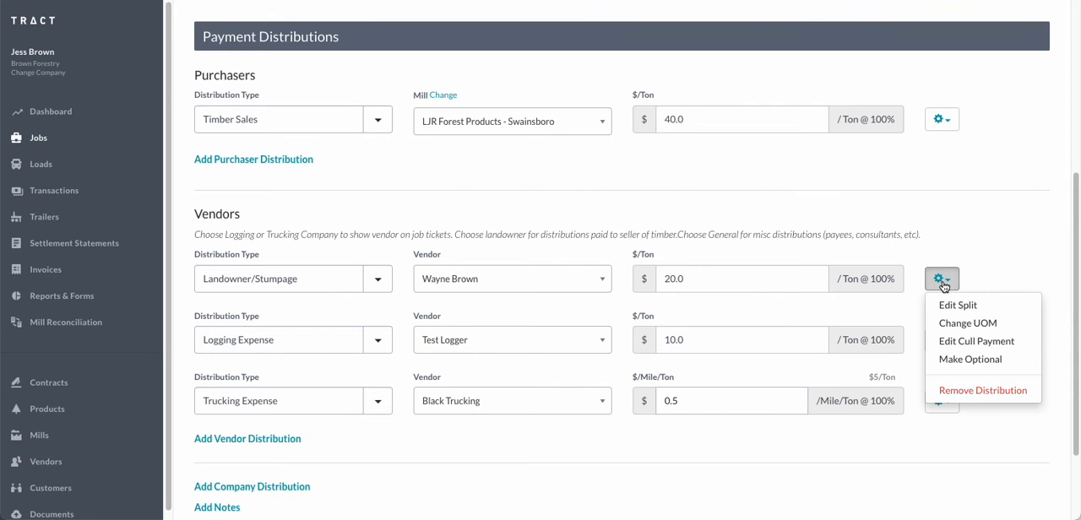
left_click(949, 345)
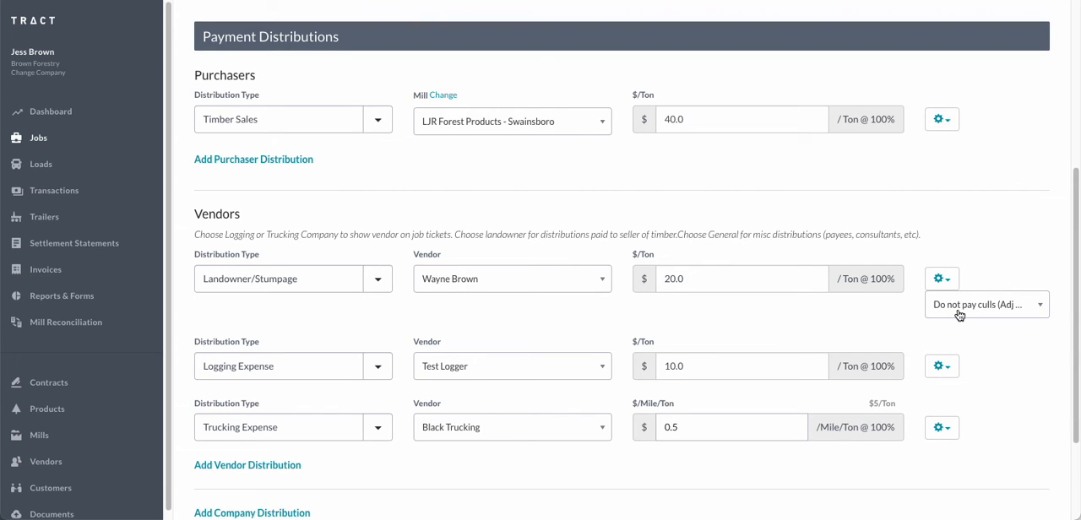
left_click(960, 309)
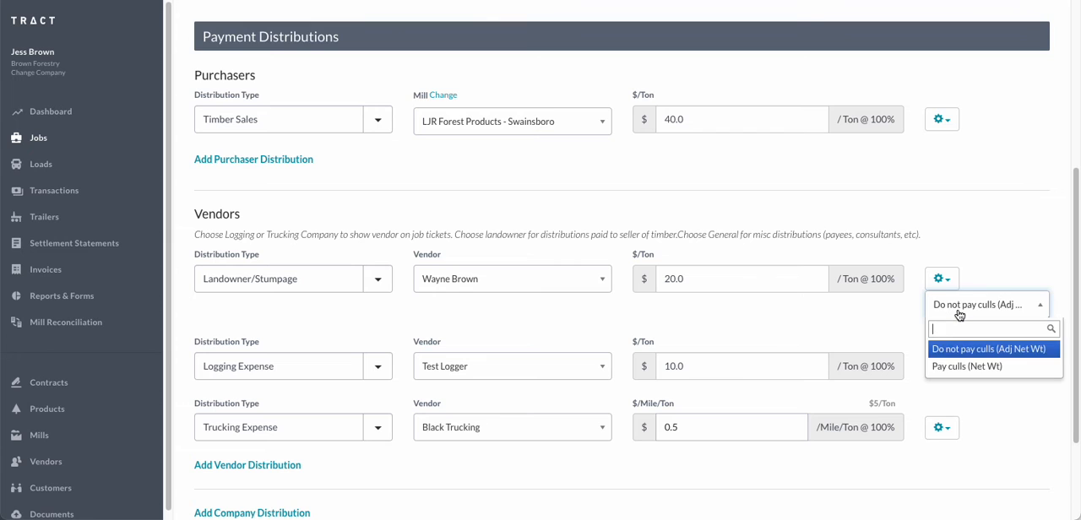
left_click(1003, 367)
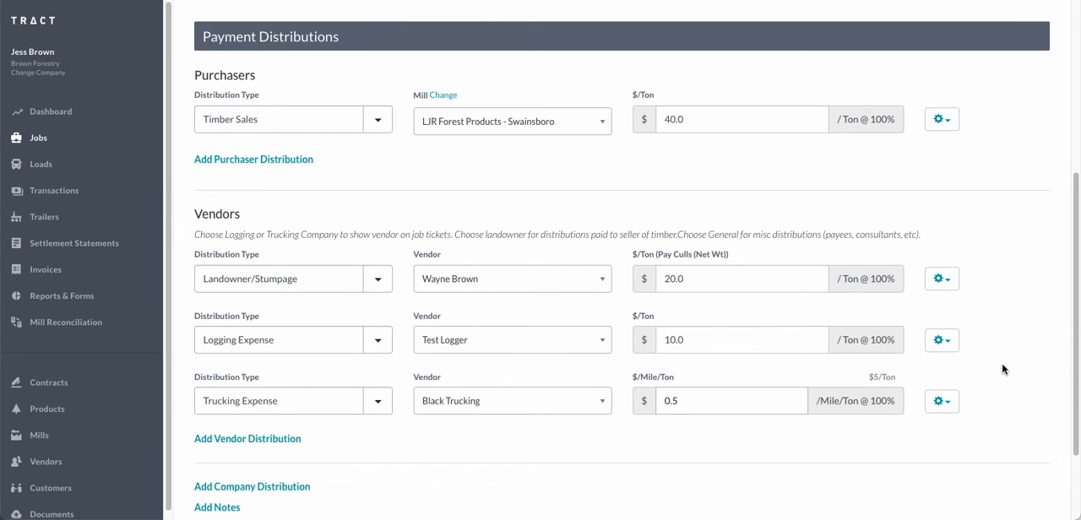
Check the cull label above the landowner rate and save the product's payment distributions
double_click(674, 255)
left_click_drag(658, 255, 723, 262)
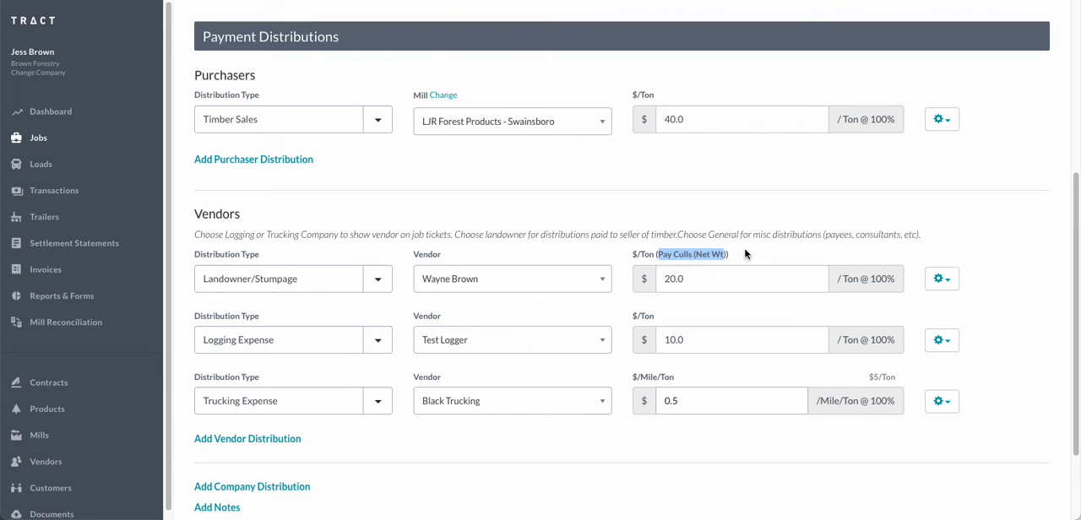
left_click(739, 238)
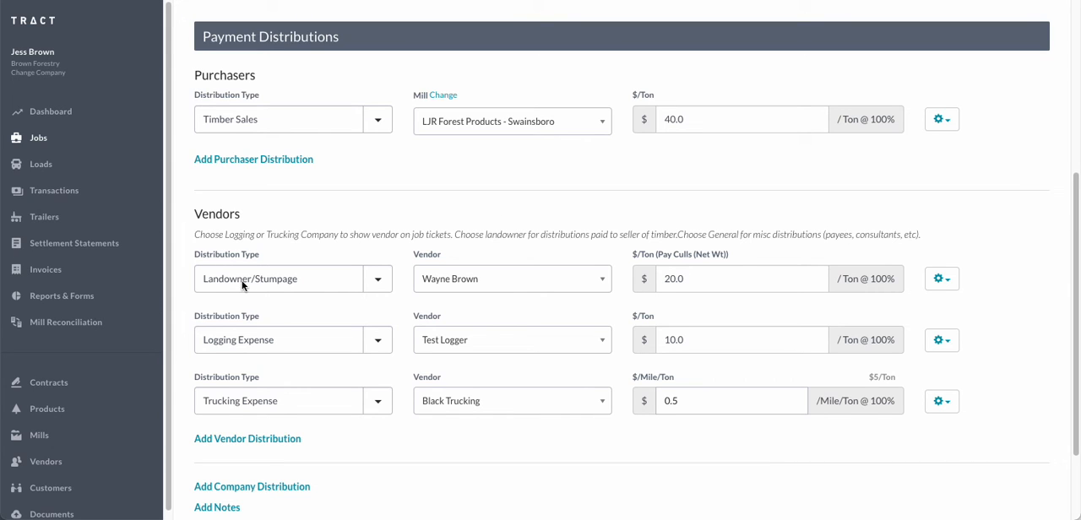
double_click(682, 256)
left_click(694, 244)
scroll(541, 289, "down", 2)
left_click(215, 479)
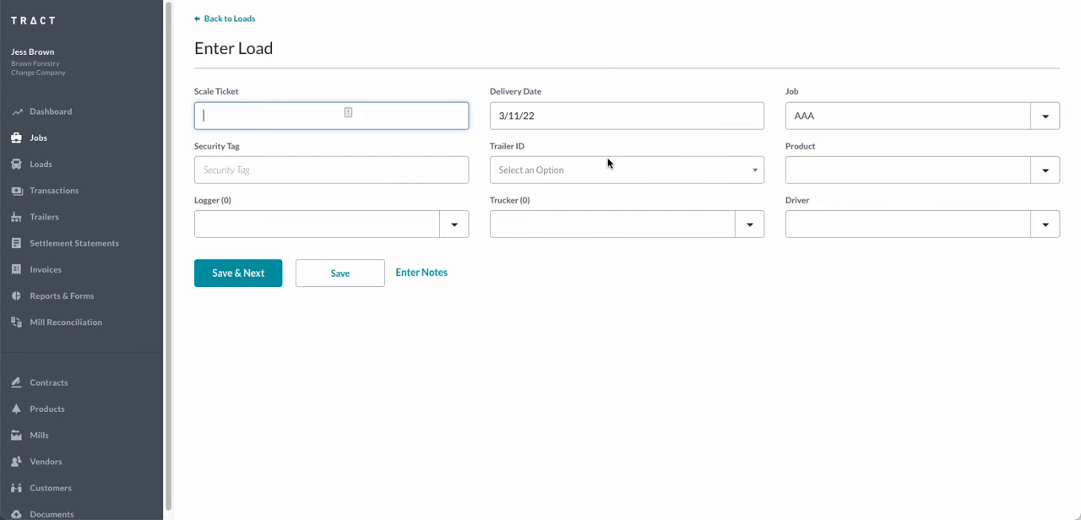
Choose product P2 (LJR Forest Products - Swainsboro) for the load, with a gross weight of 20 tons and a cull of .5 tons
left_click(825, 385)
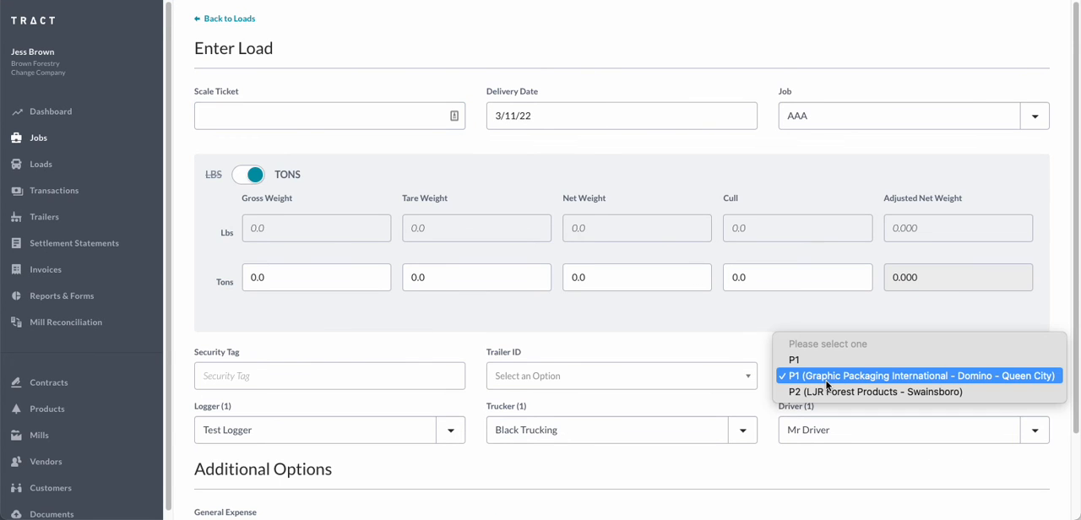
left_click(826, 392)
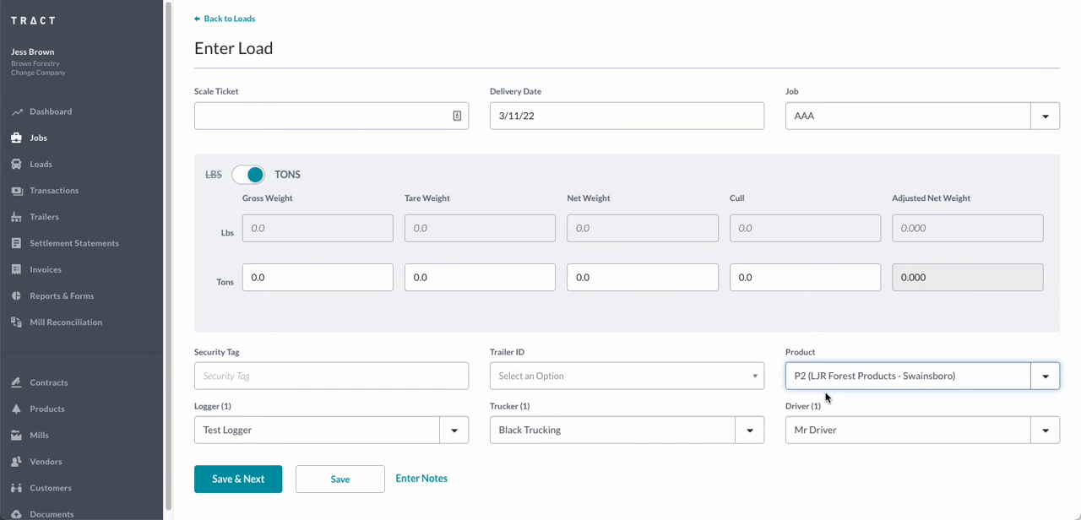
left_click(309, 274)
type("20")
key("Tab")
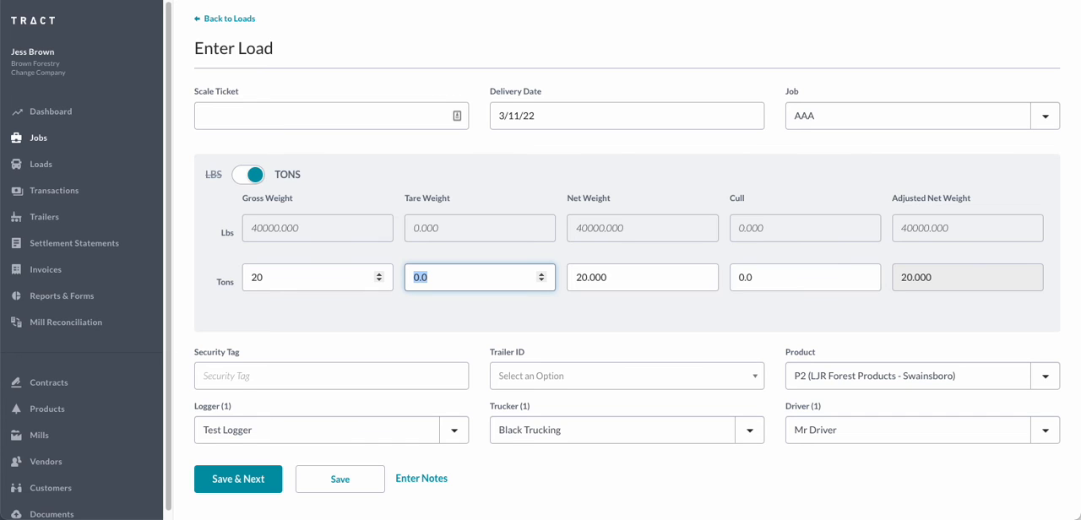
key("Tab")
key("Tab")
type(".5")
key("Tab")
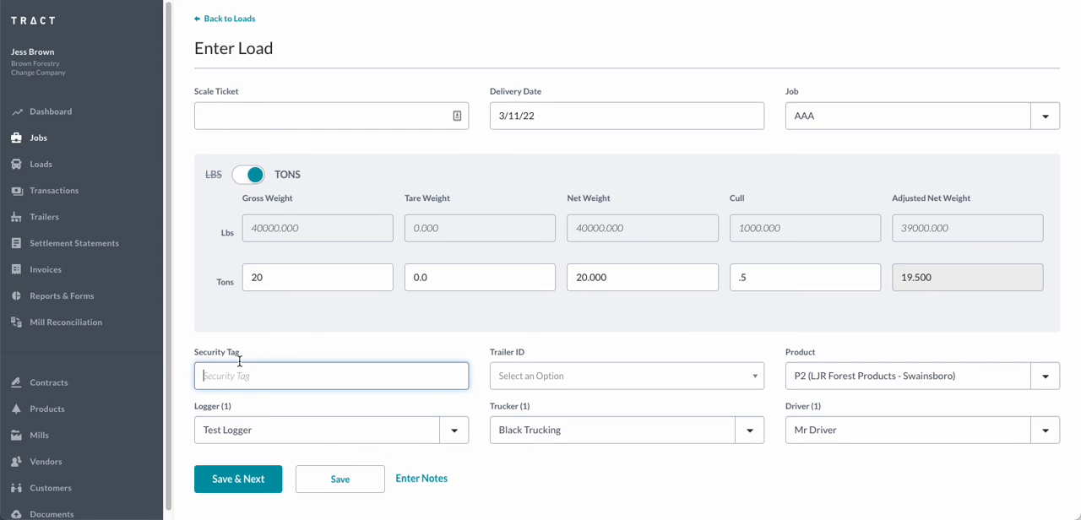
Enter the load's security tag and save the load
type("Jess-02")
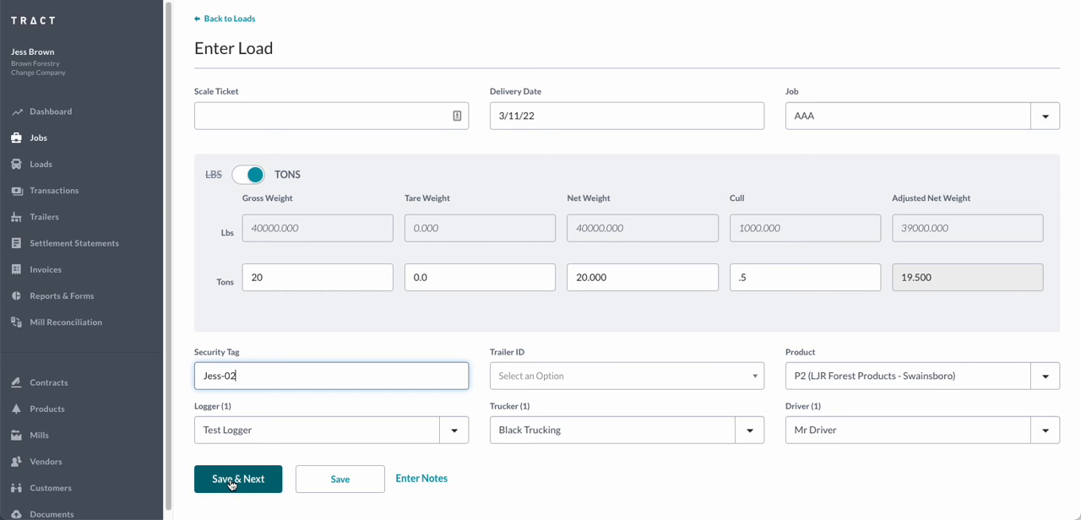
left_click(308, 486)
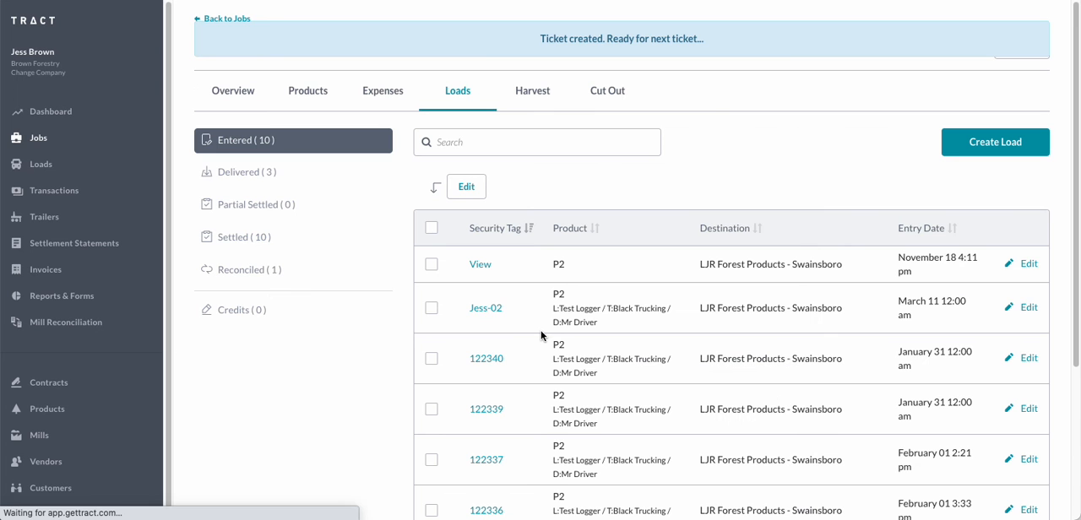
Open the newly created load and examine the units, per-unit rates and totals in its Load Payment Summary
left_click(486, 309)
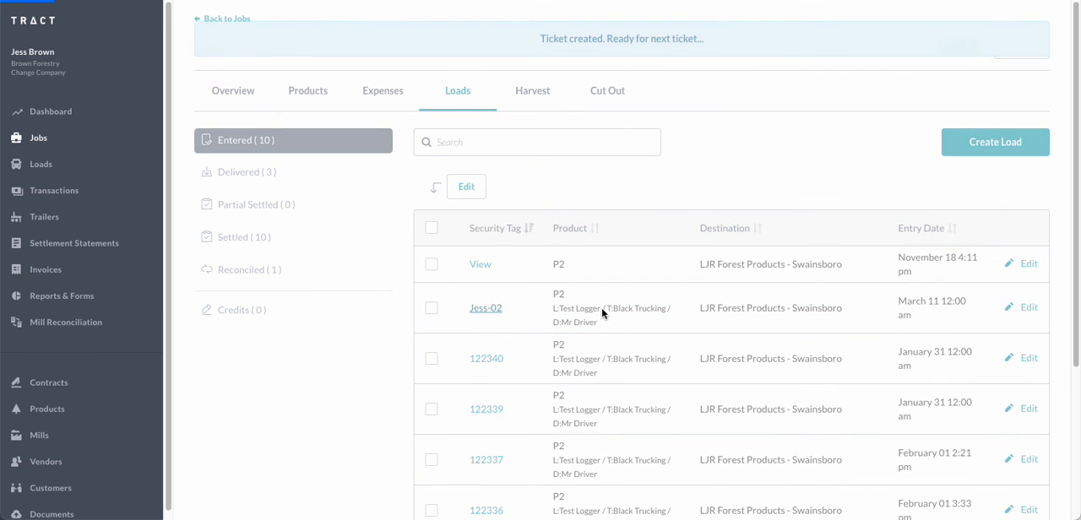
scroll(515, 325, "down", 6)
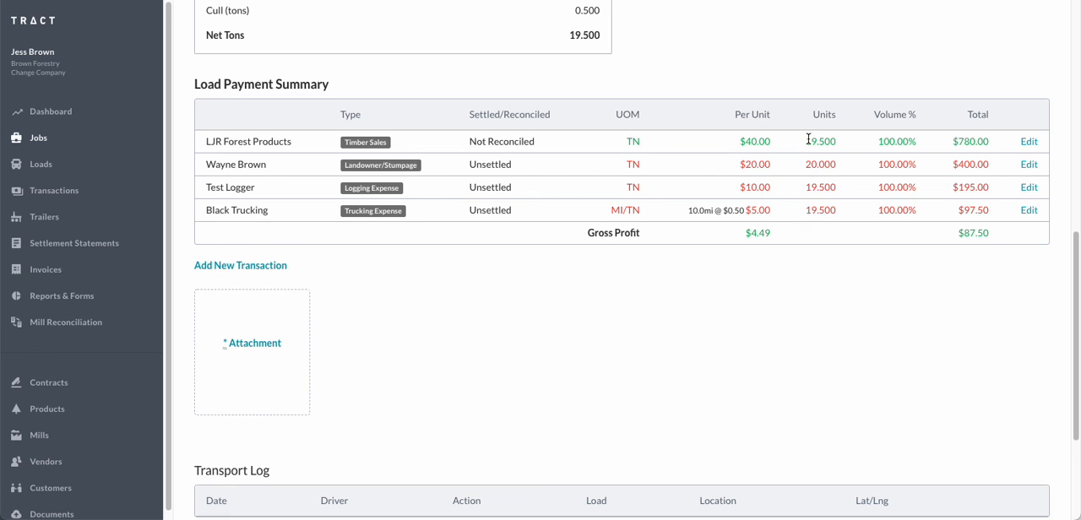
left_click_drag(811, 141, 834, 141)
left_click_drag(806, 187, 836, 210)
left_click_drag(805, 164, 834, 165)
left_click_drag(746, 164, 772, 165)
left_click_drag(952, 165, 993, 167)
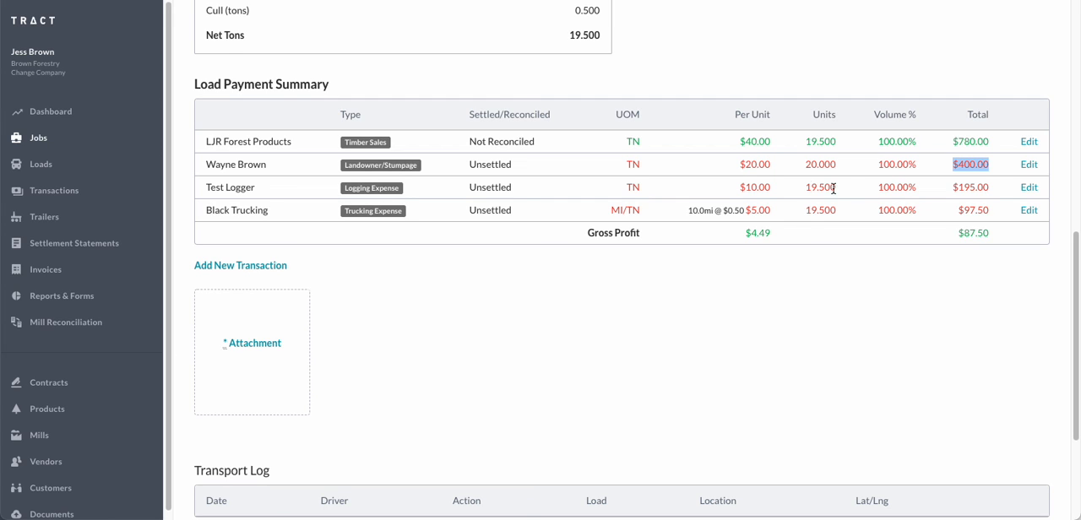
left_click_drag(806, 187, 835, 187)
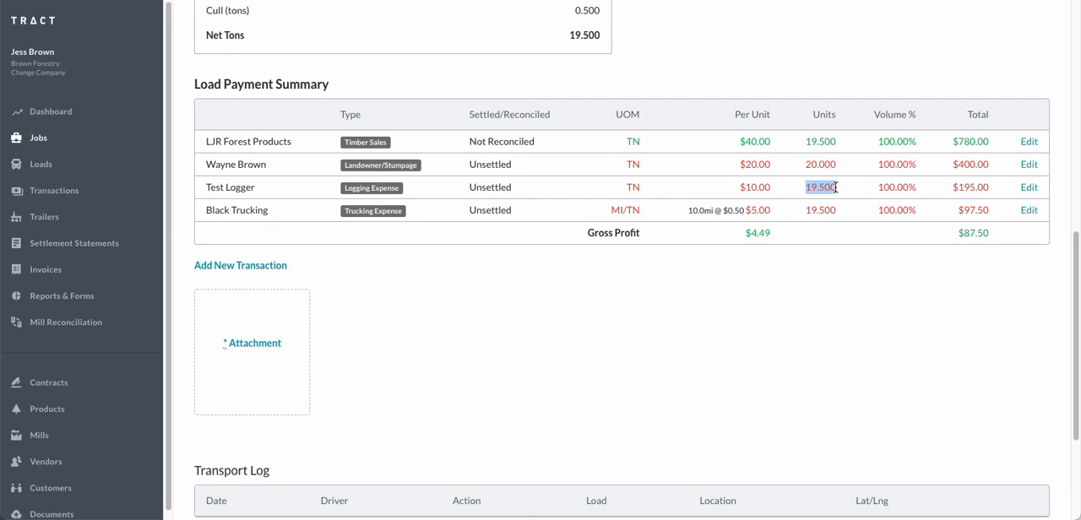
double_click(750, 189)
left_click(750, 189)
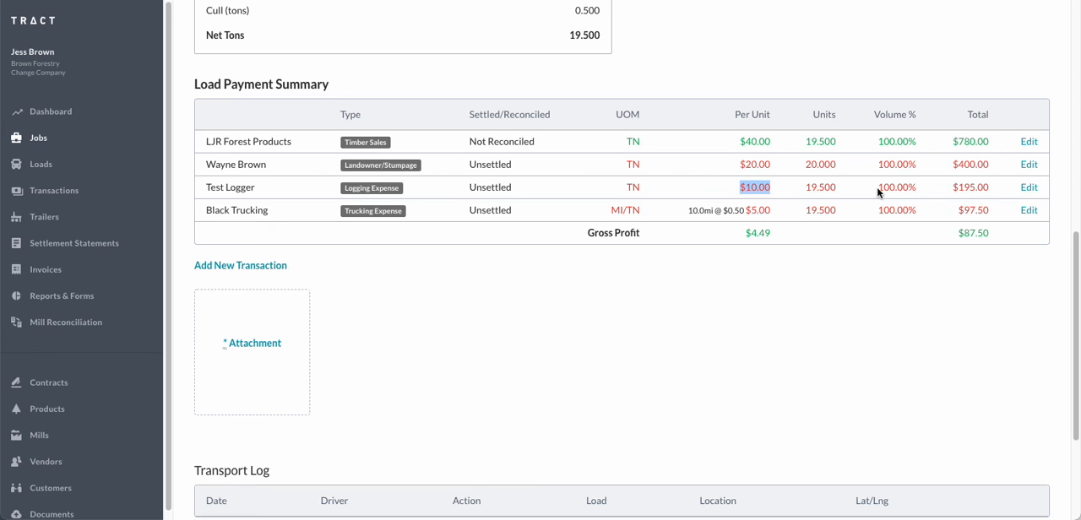